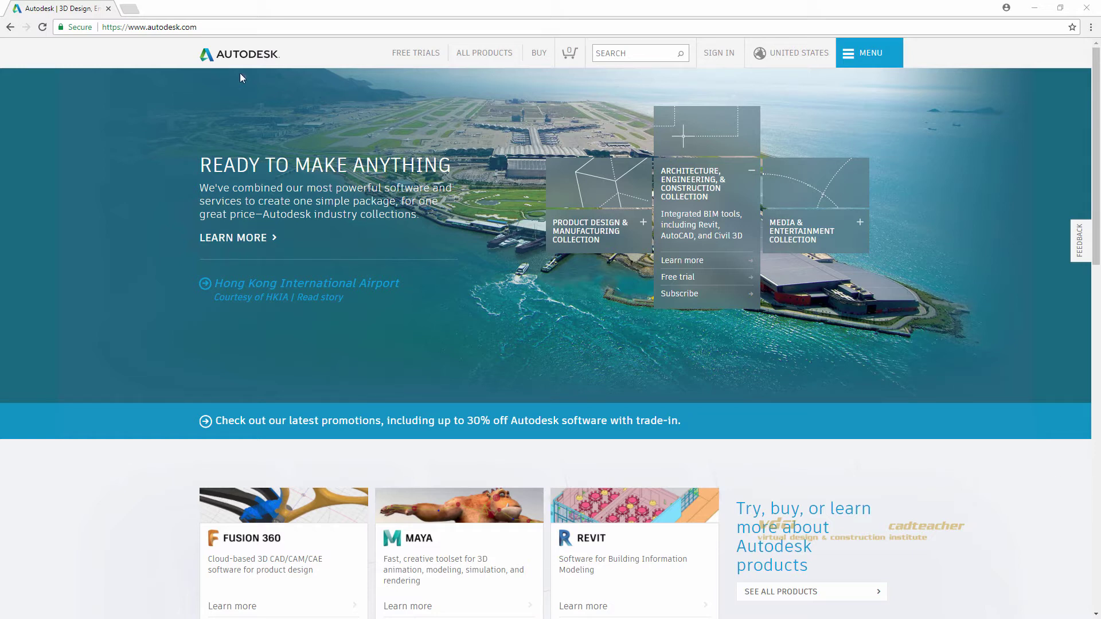
Open the Education Community home page through the site menu's Students and Educators link
left_click(327, 27)
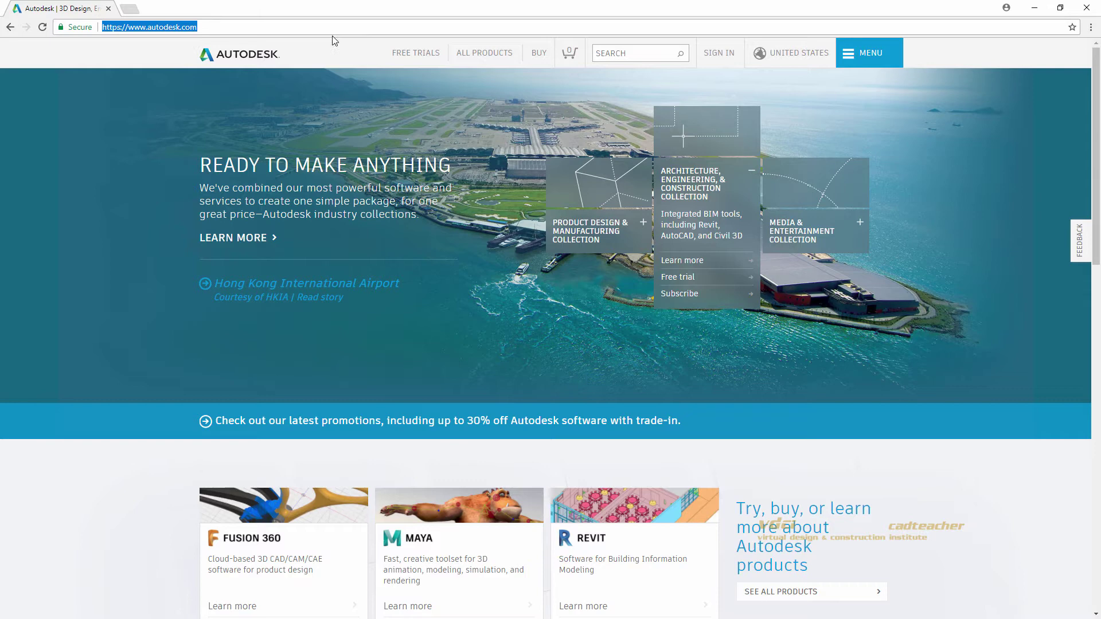
left_click(340, 50)
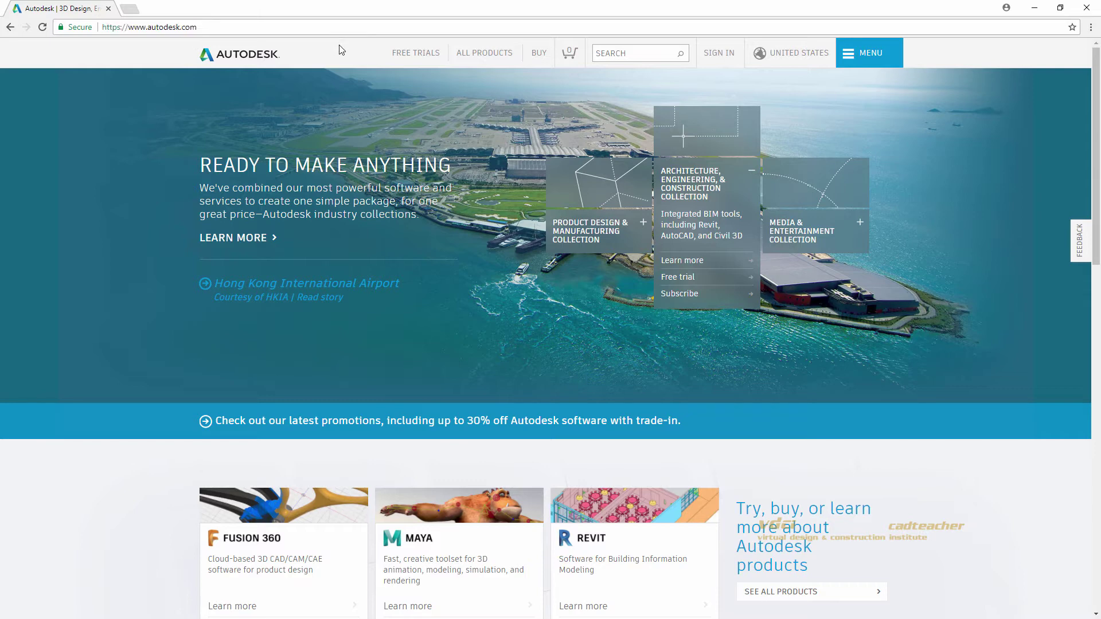
left_click(878, 63)
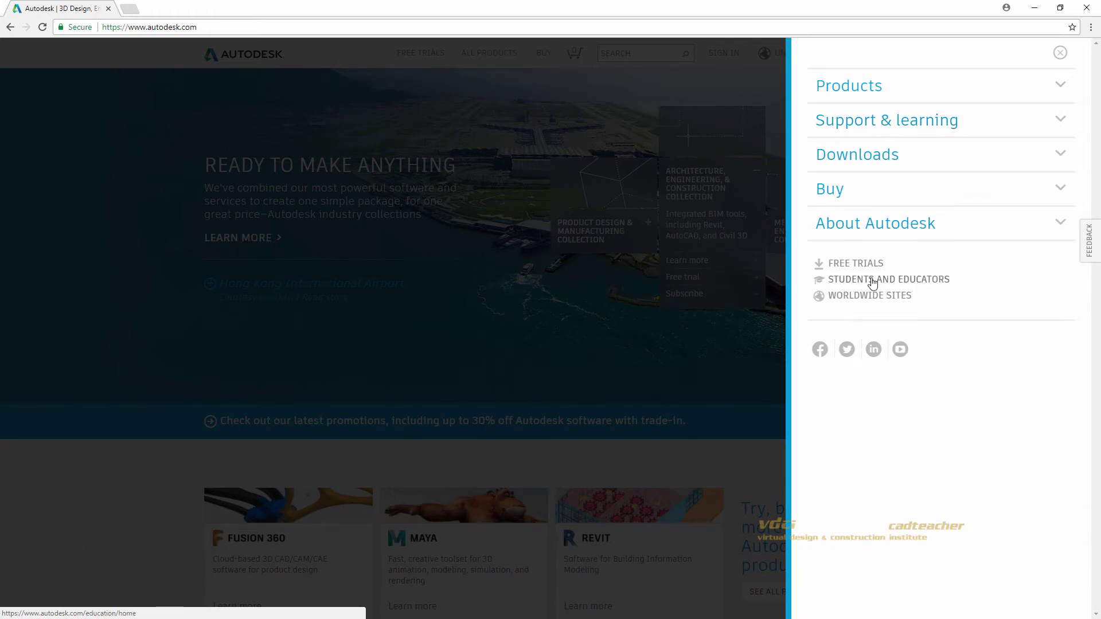
left_click(872, 281)
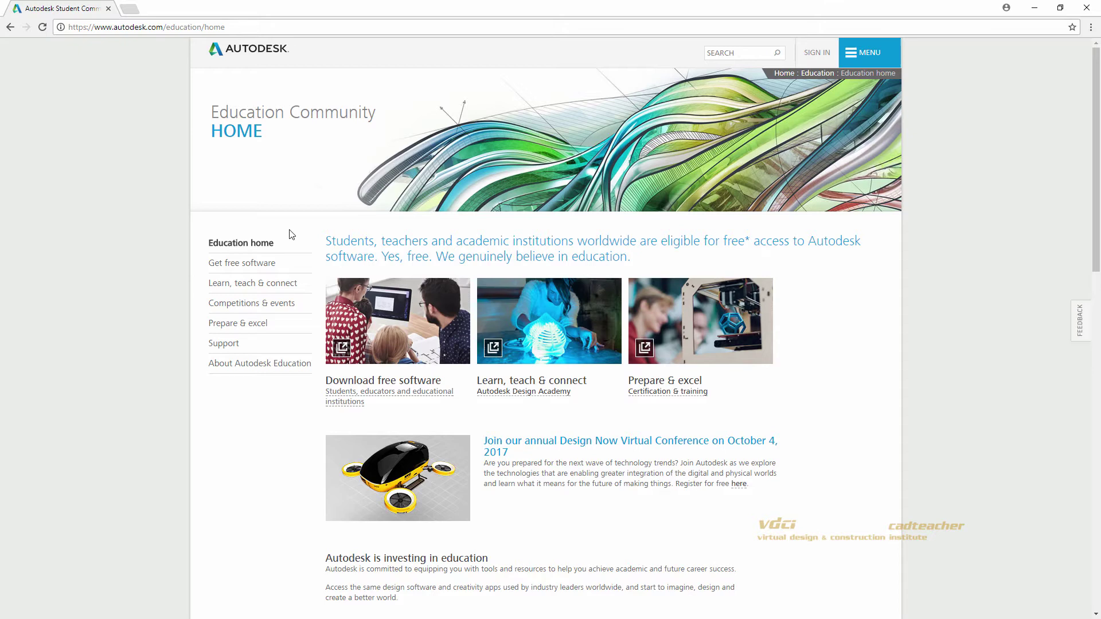
Go to Get free software and open the Fusion 360 page offering the free 3-year education license
left_click(236, 268)
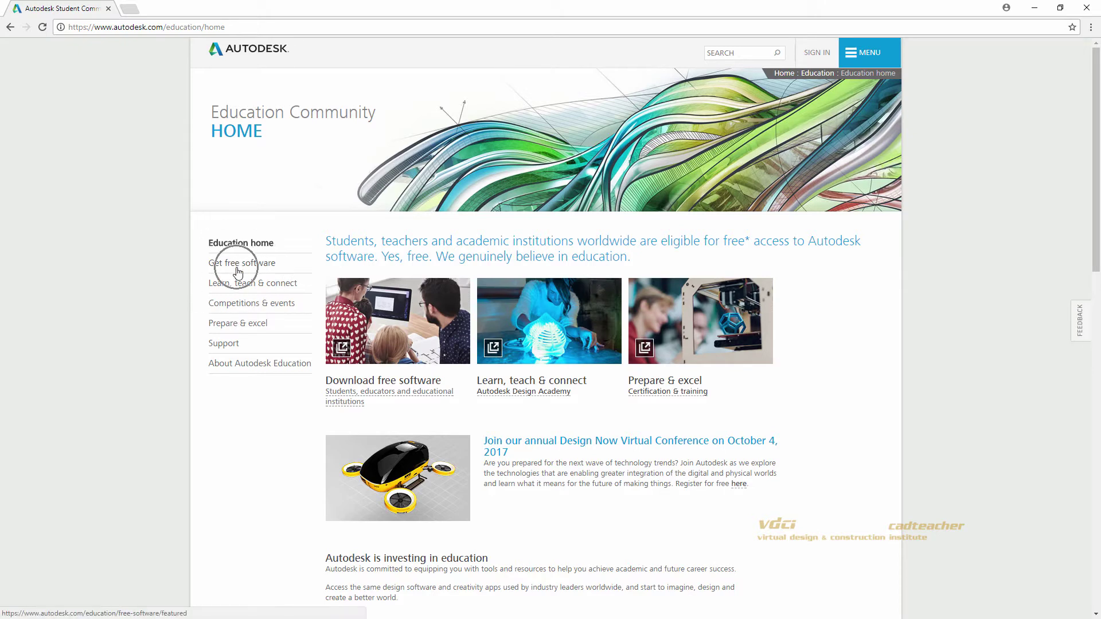
left_click(238, 268)
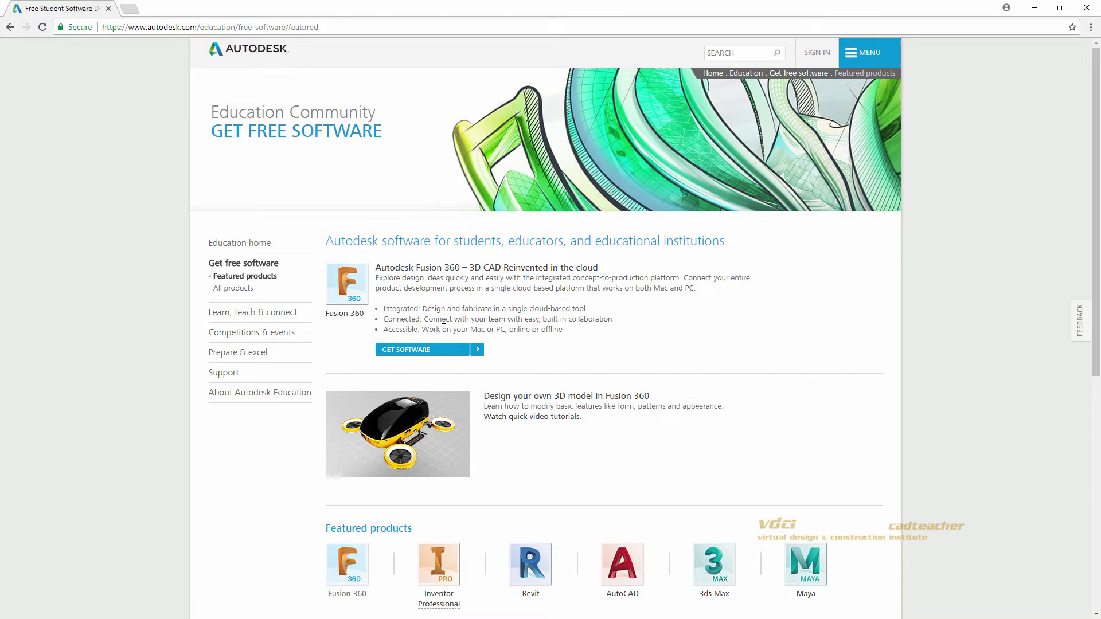
scroll(444, 319, "down", 4)
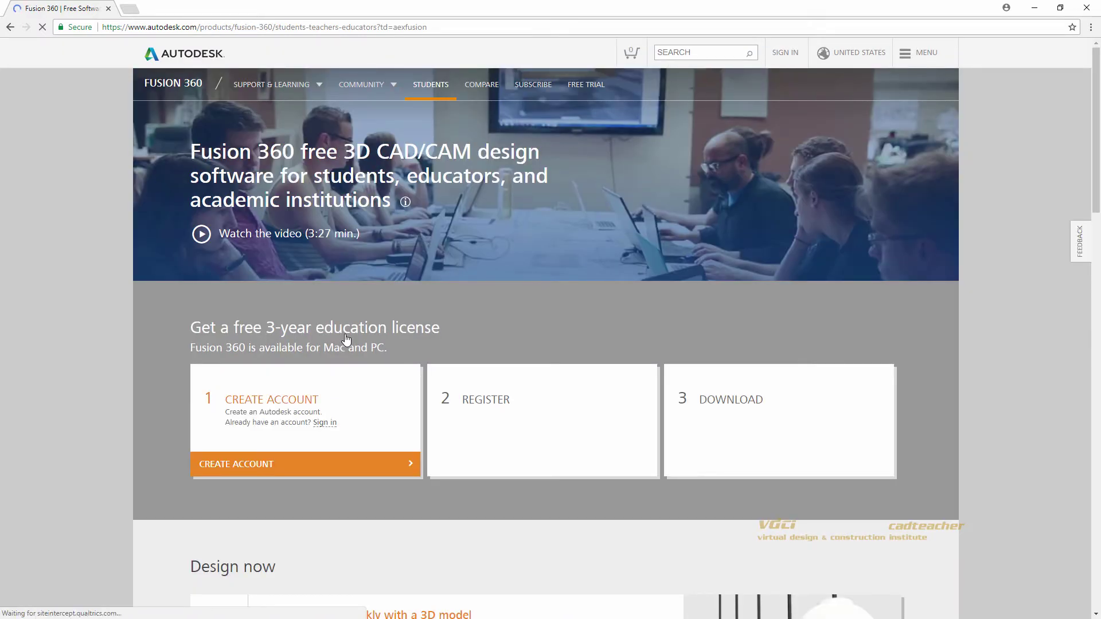
Scroll to the education license steps and start Create Account under step 1
scroll(346, 339, "down", 2)
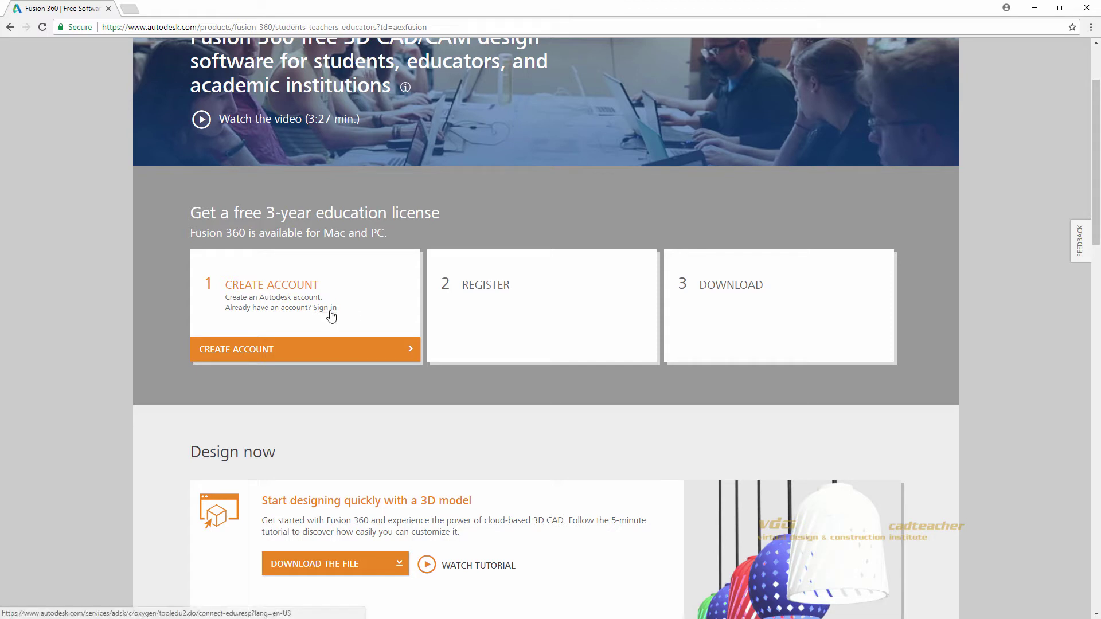
left_click(331, 314)
left_click(276, 351)
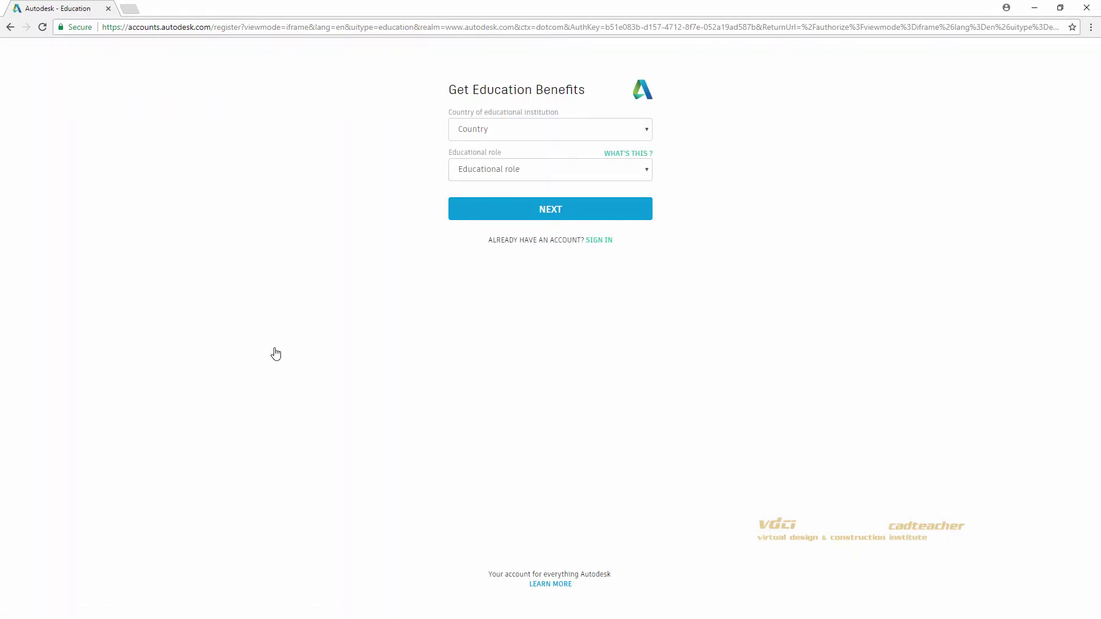
Choose United States as institution country and Educator as educational role, then continue
left_click(556, 132)
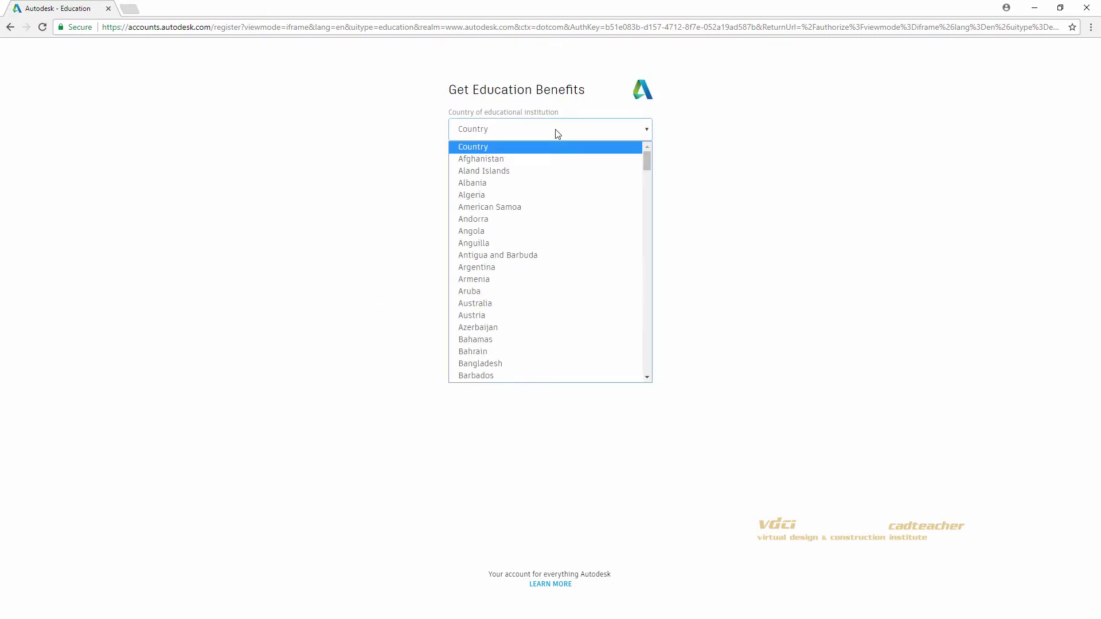
type("un")
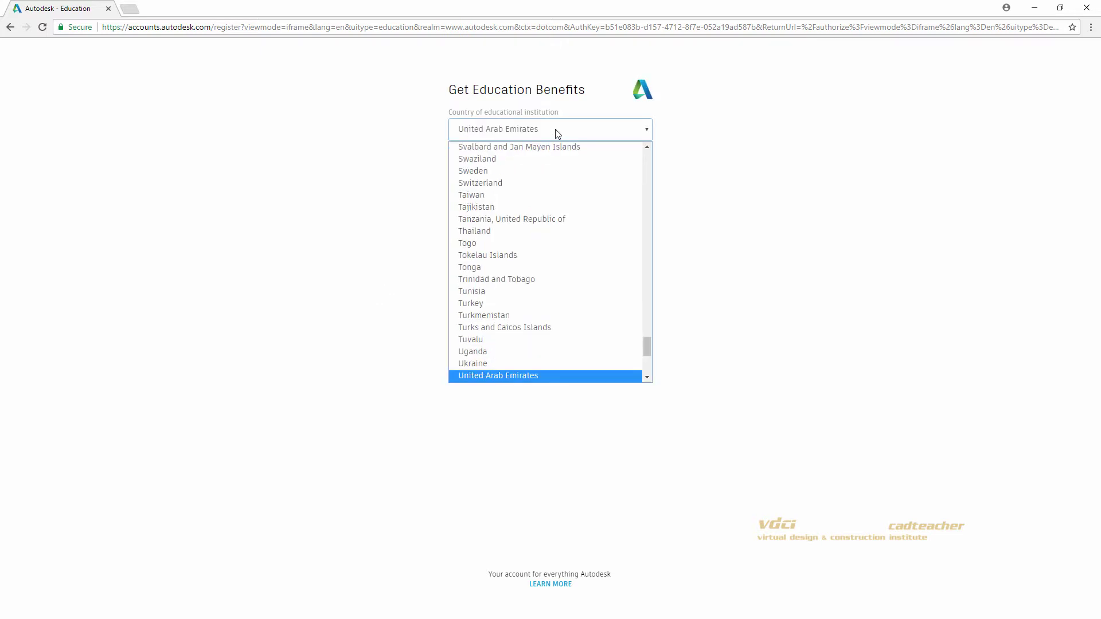
key("Down")
key("Down")
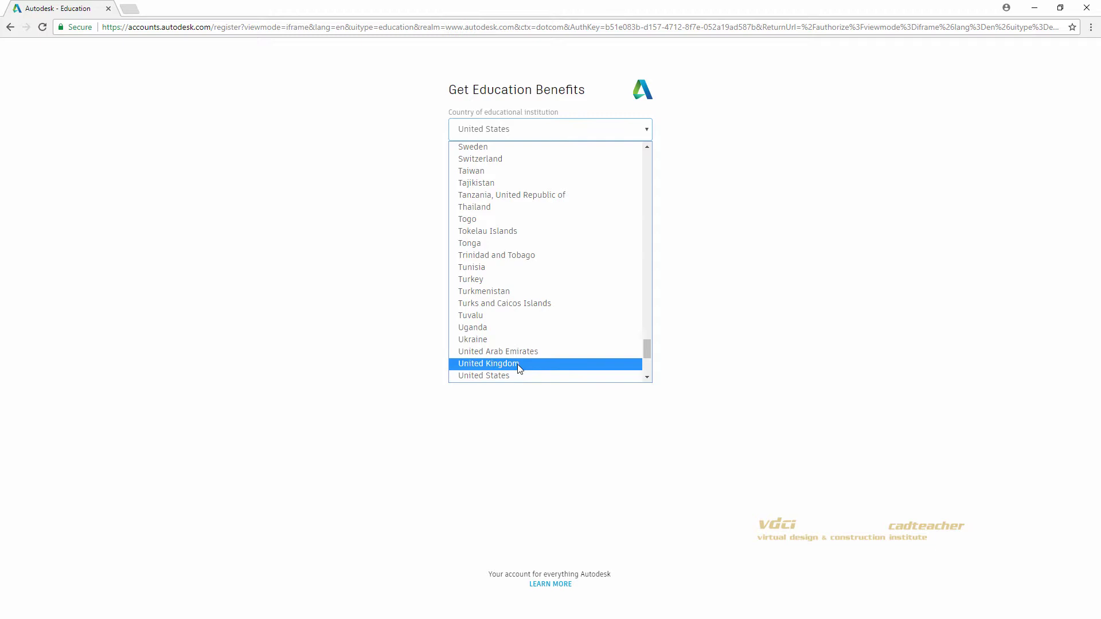
left_click(516, 375)
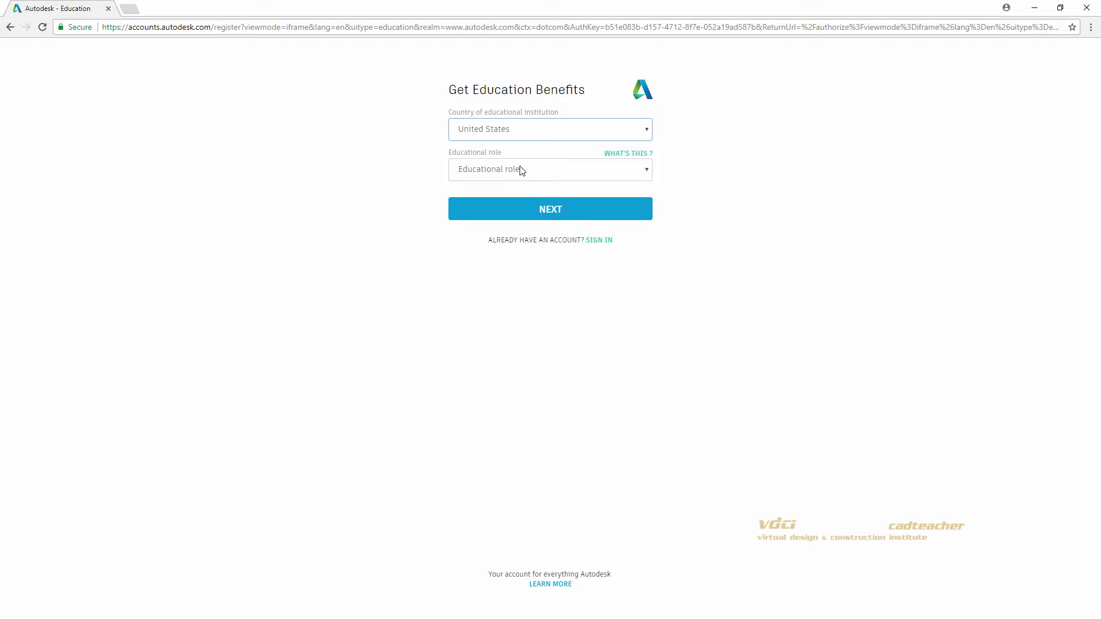
left_click(644, 173)
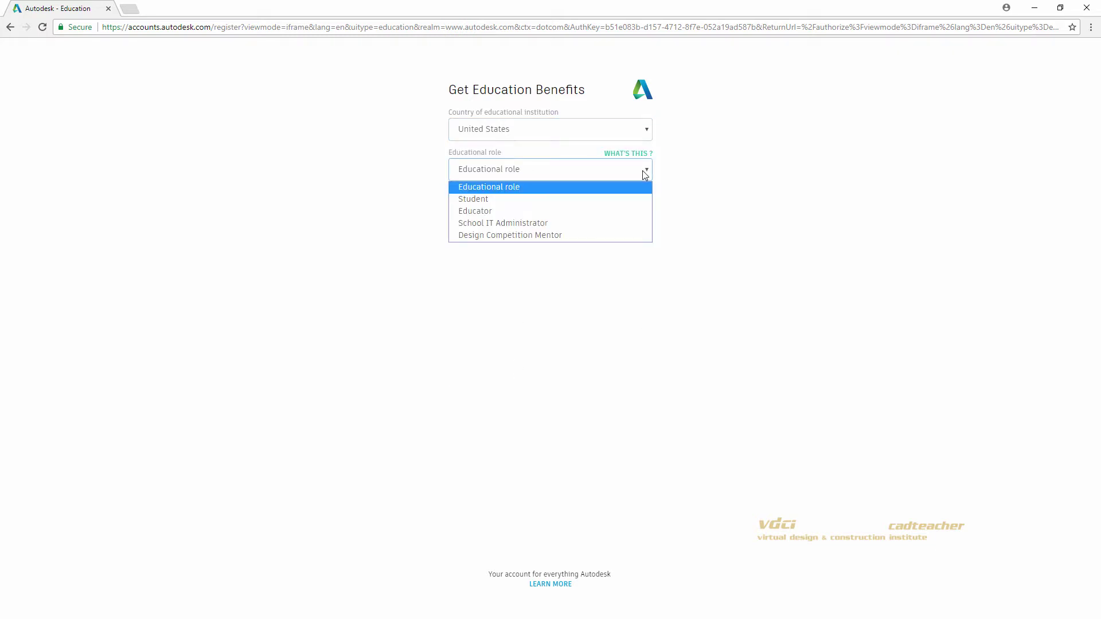
left_click(624, 215)
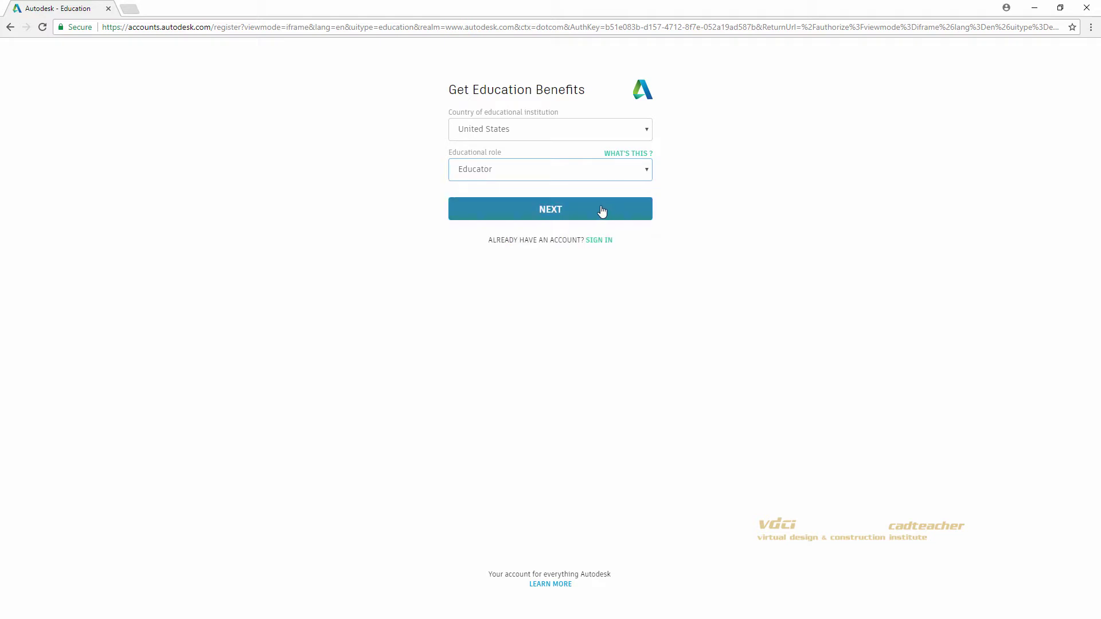
left_click(576, 213)
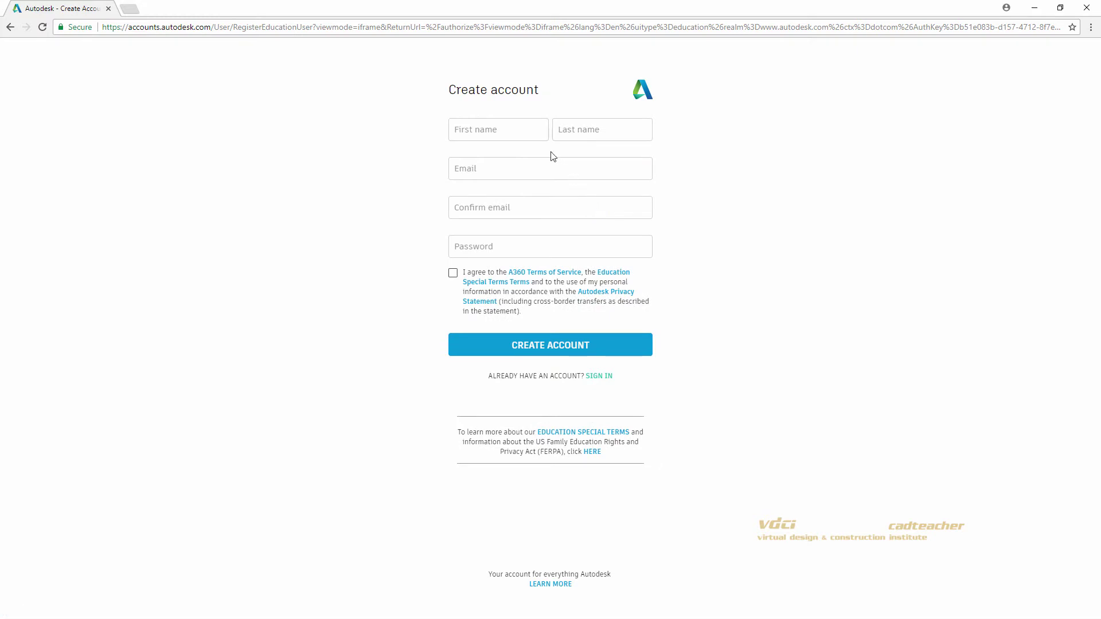
Enter first and last name, email with confirmation, and a password, accept the terms, and create the account
left_click(497, 127)
key("Tab")
key("Tab")
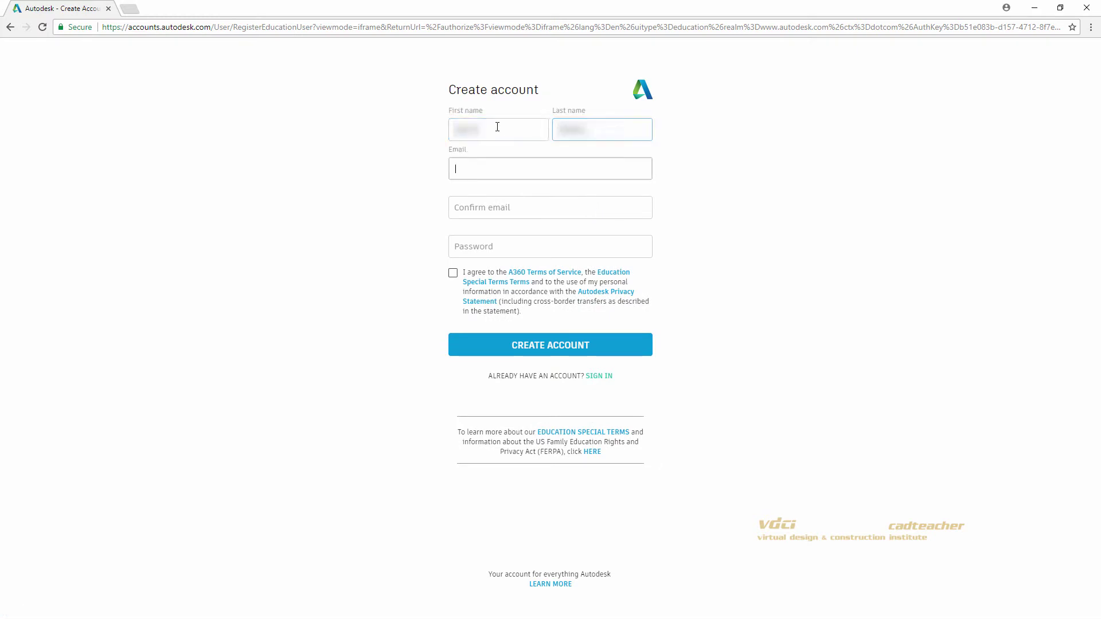
key("Tab")
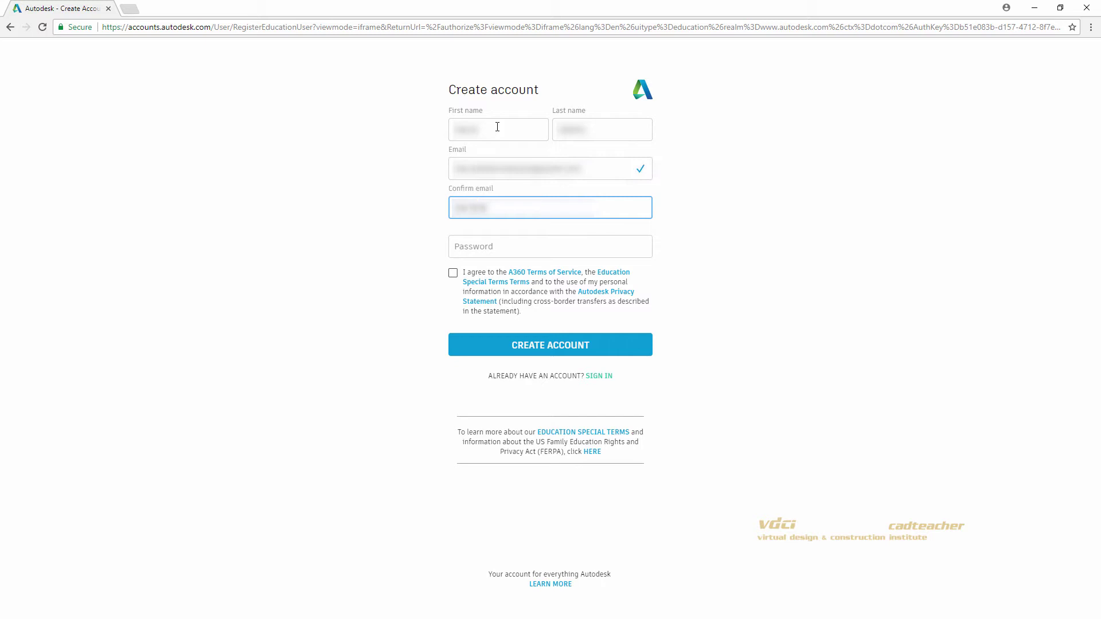
key("Tab")
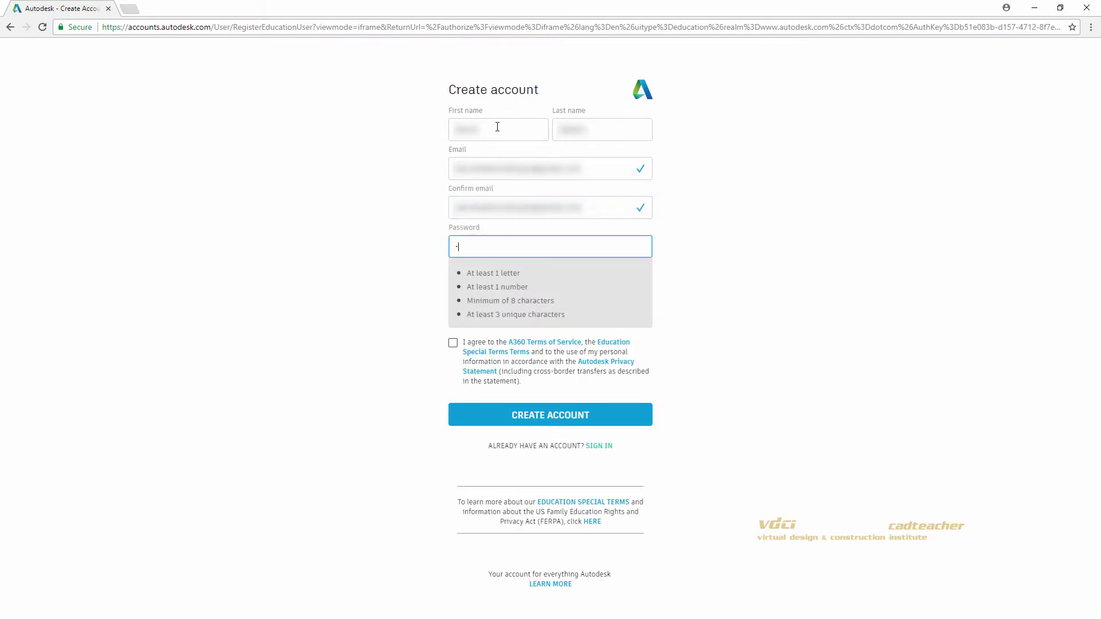
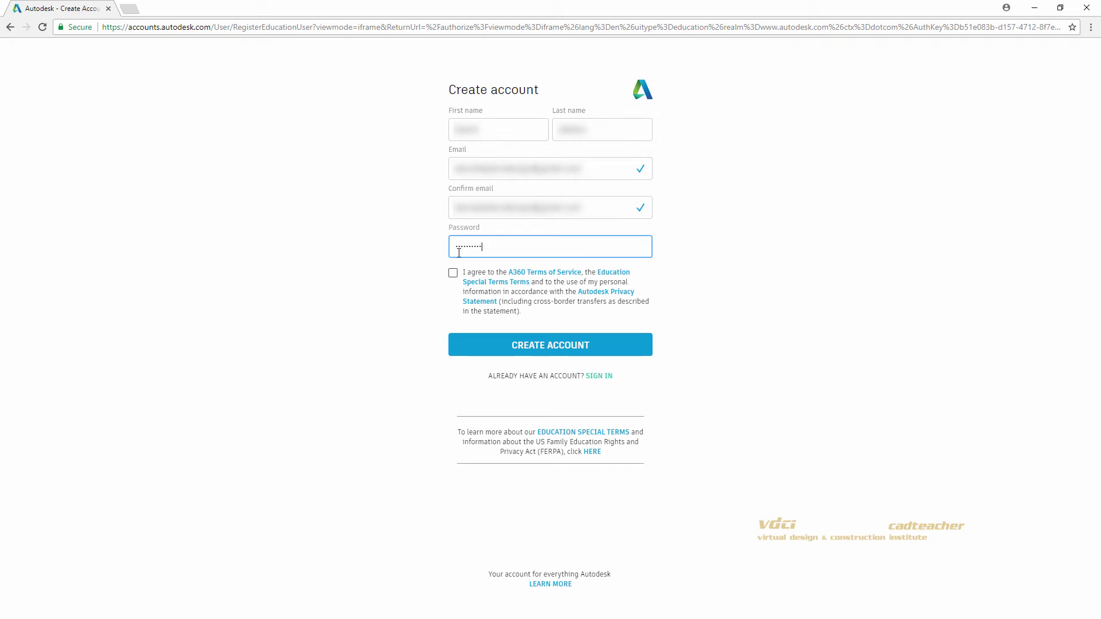
left_click(453, 274)
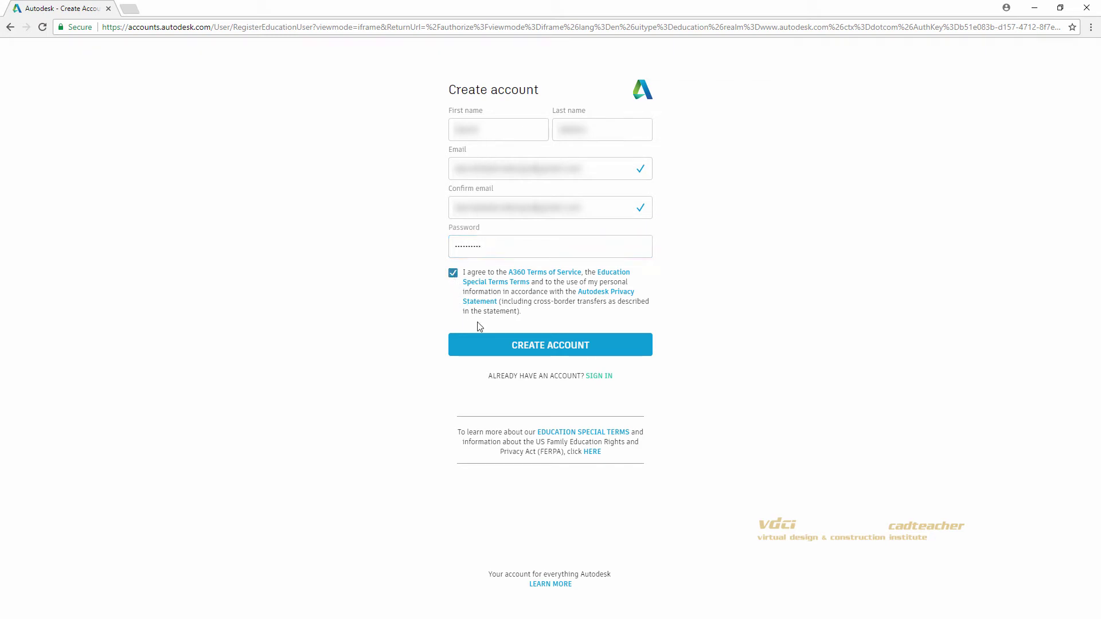
left_click(555, 350)
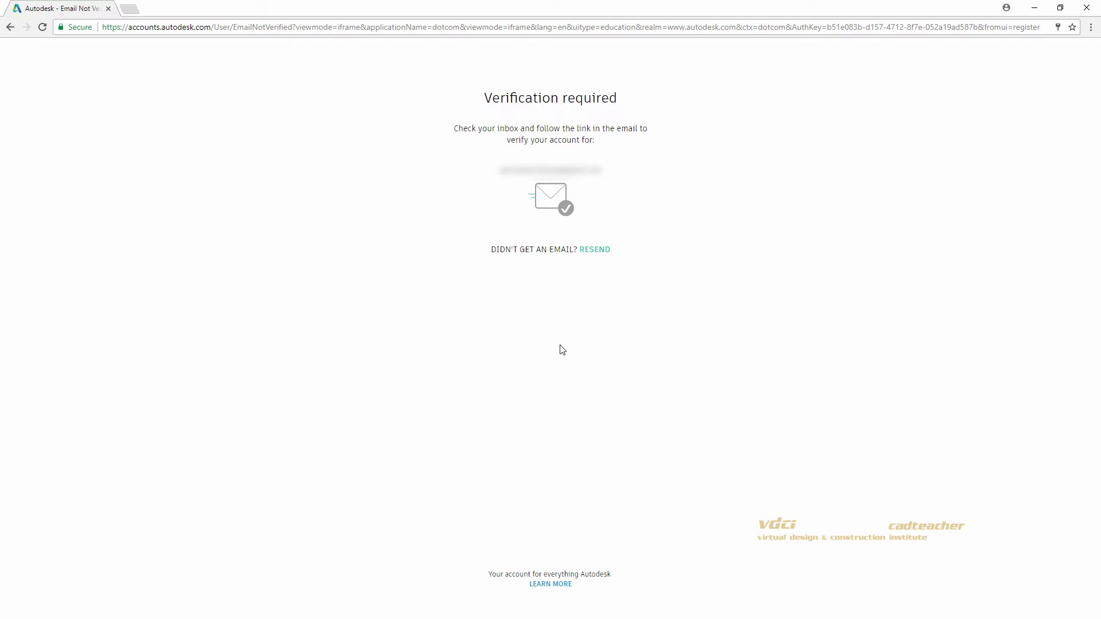
In a new Gmail tab, open the 'Verify your Autodesk account' email, verify, and click Done
left_click(129, 8)
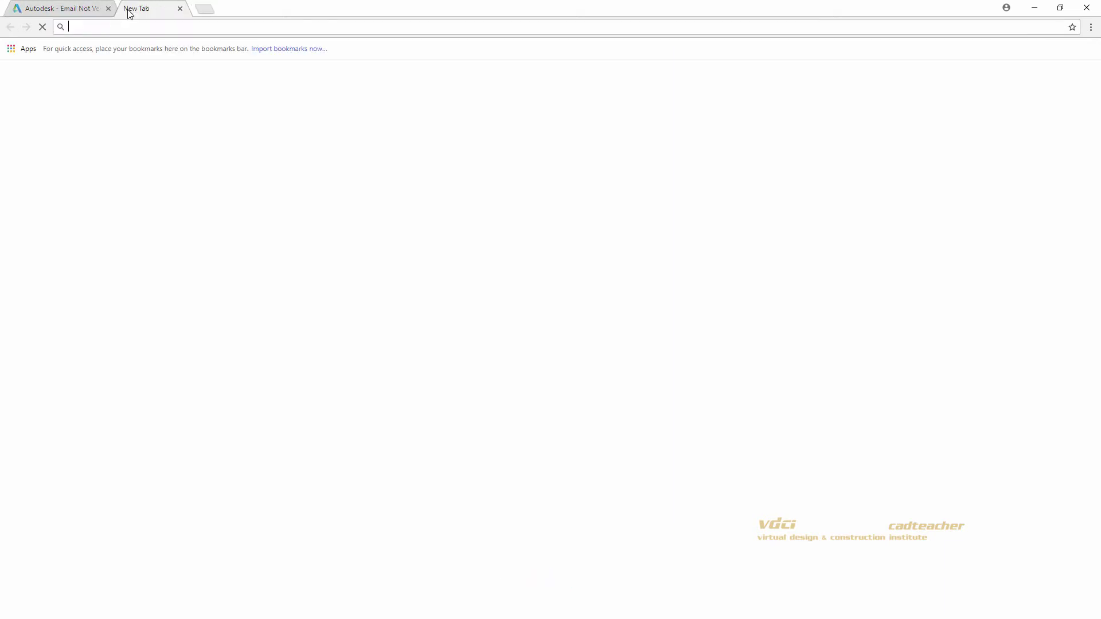
type("g")
key("Return")
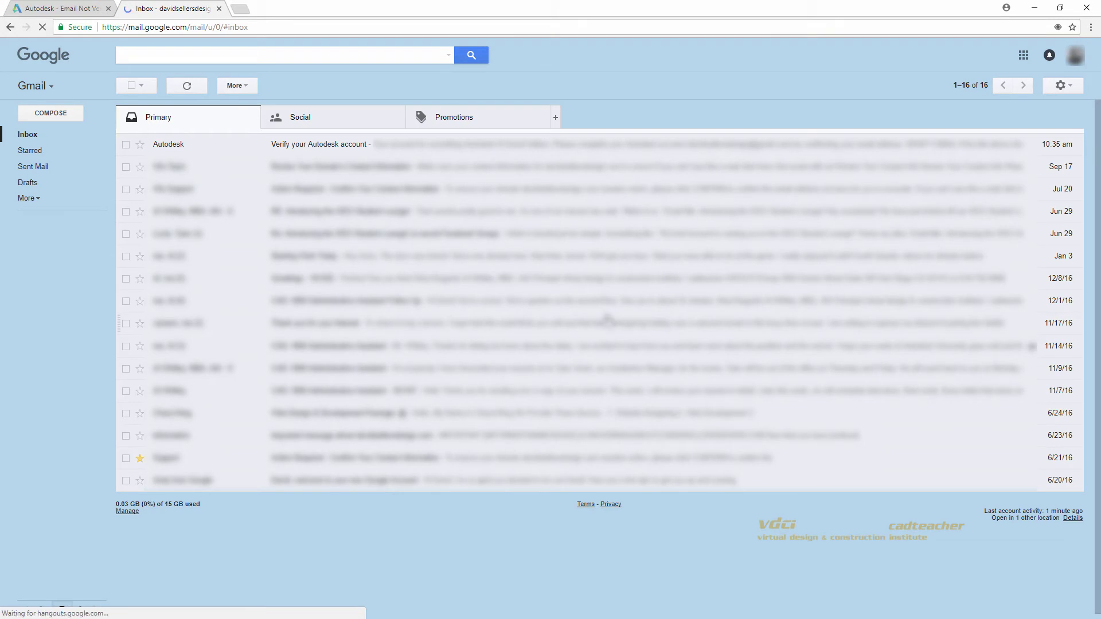
left_click(340, 147)
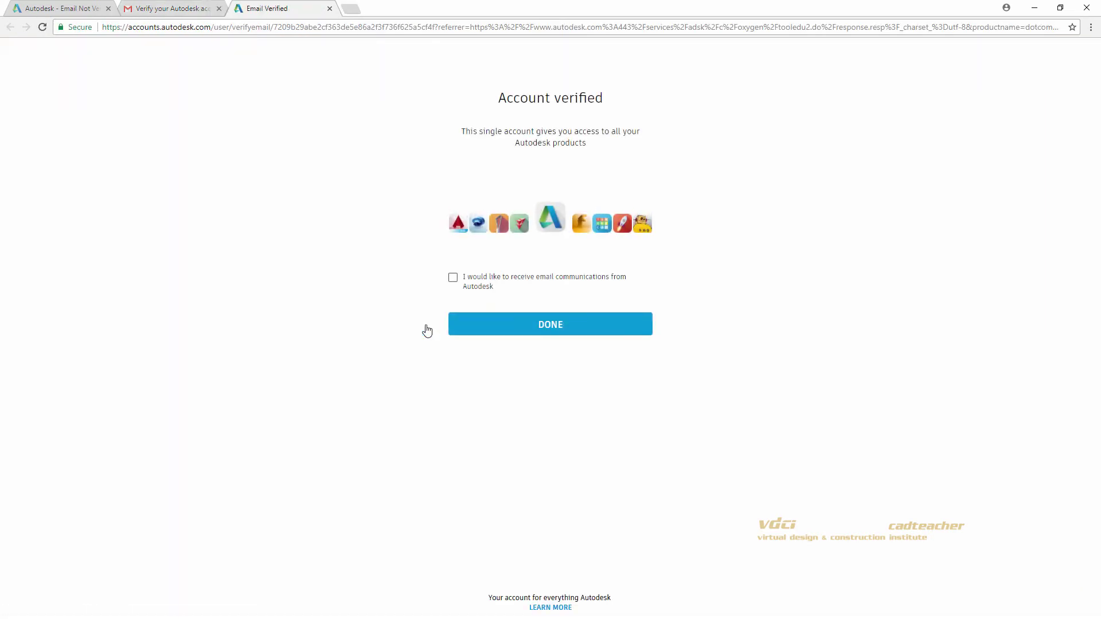
left_click(547, 337)
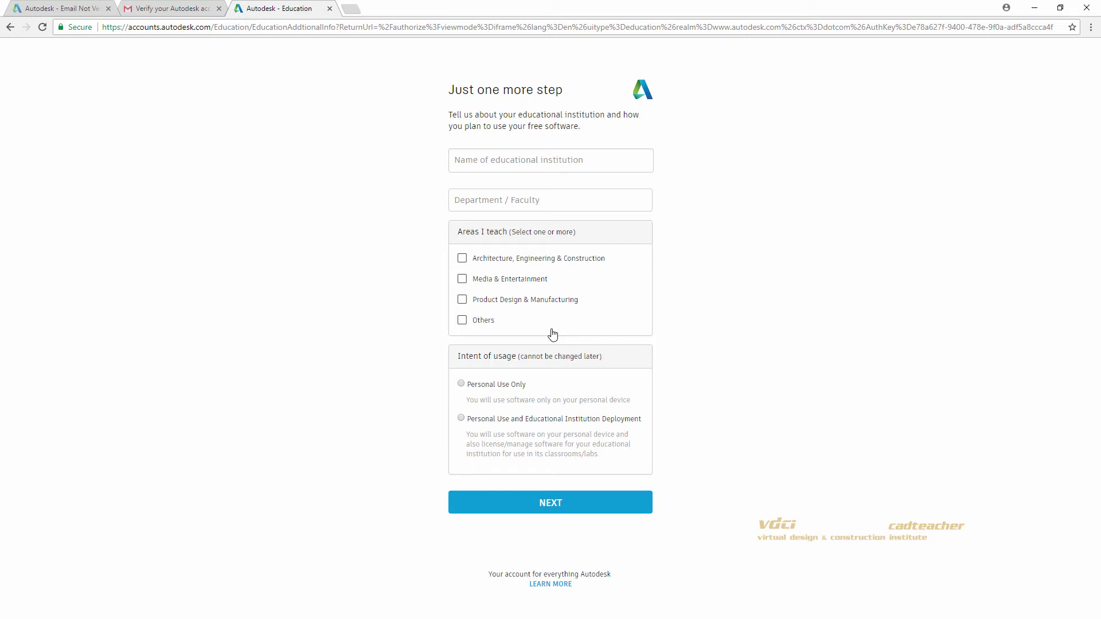
Submit institution 'VDCI | Cadteacher', department 'Instructor', Architecture, Engineering & Construction, and personal and institutional deployment
left_click(507, 162)
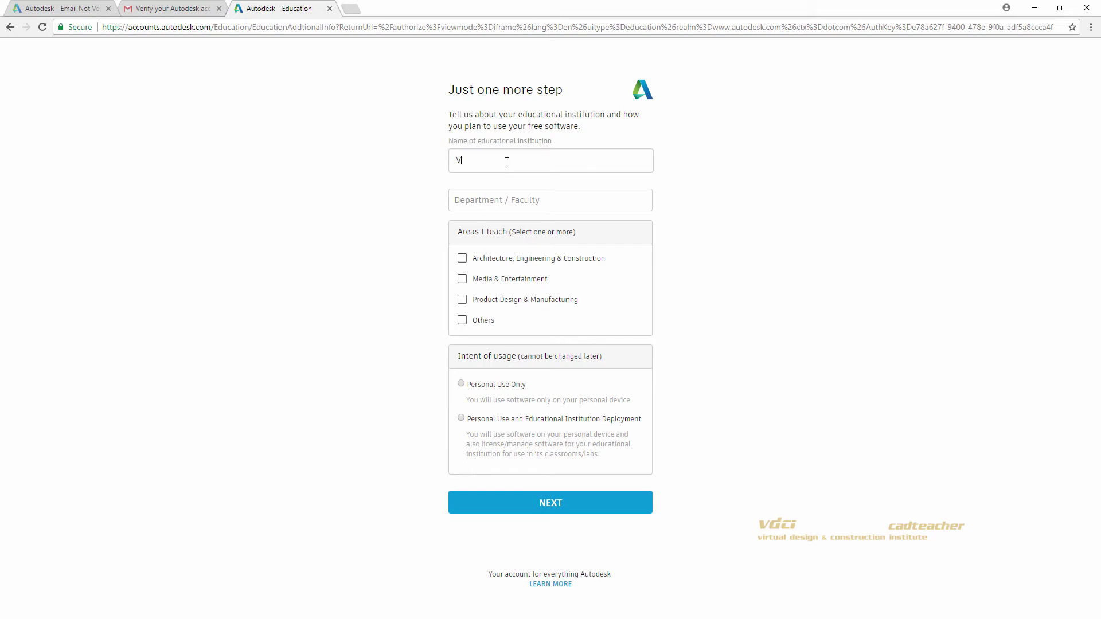
type("VDCI |")
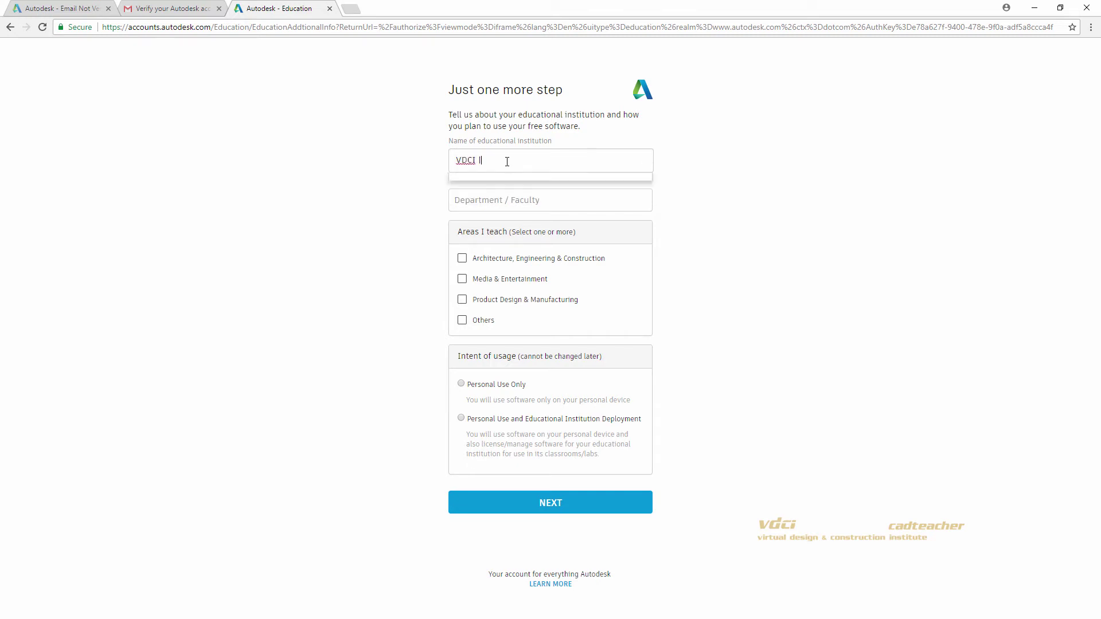
type(" Cadteacher")
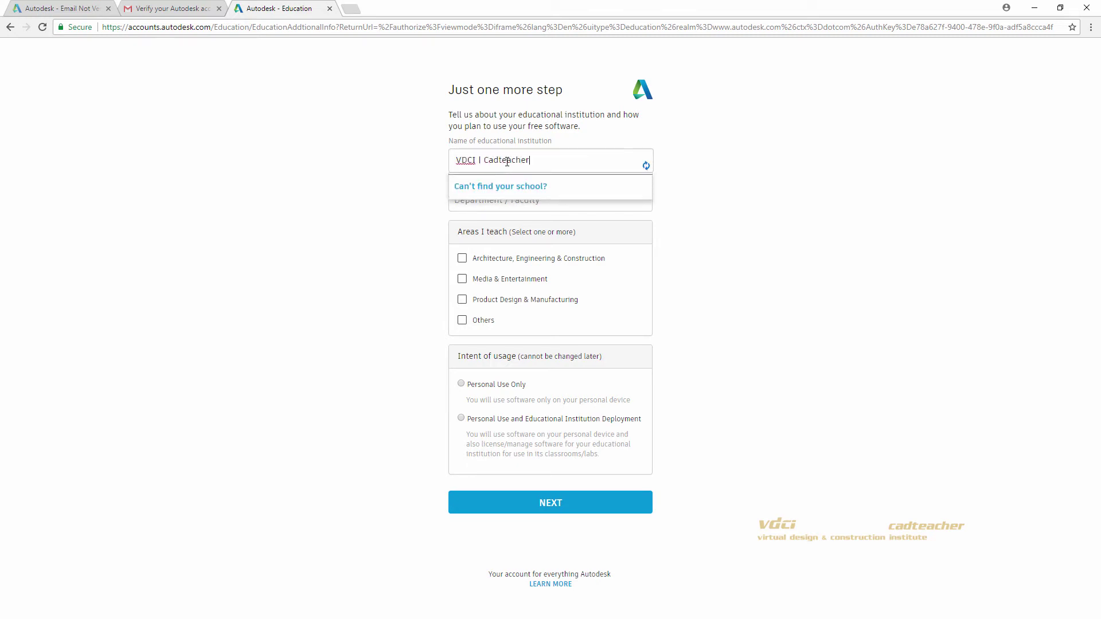
left_click(502, 210)
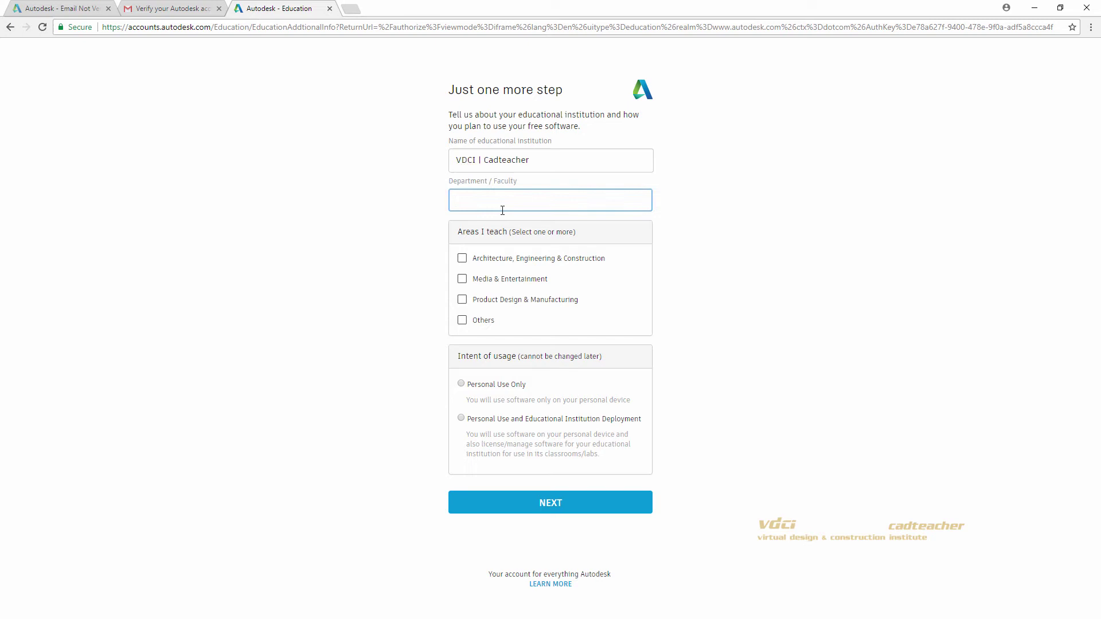
type("Instructor")
left_click(461, 261)
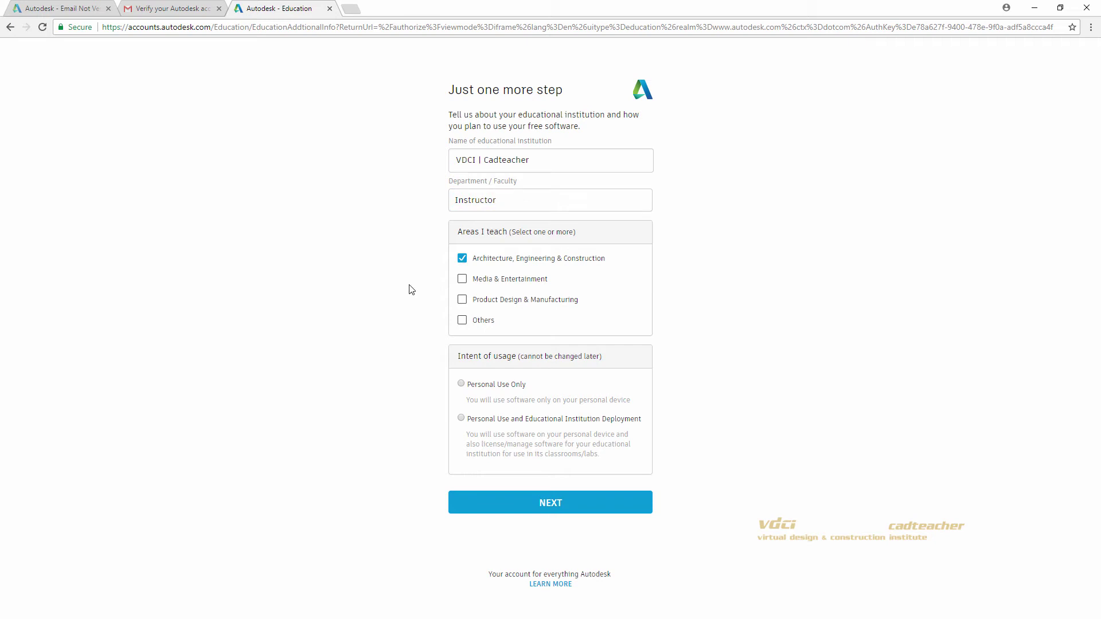
left_click(461, 418)
left_click(521, 502)
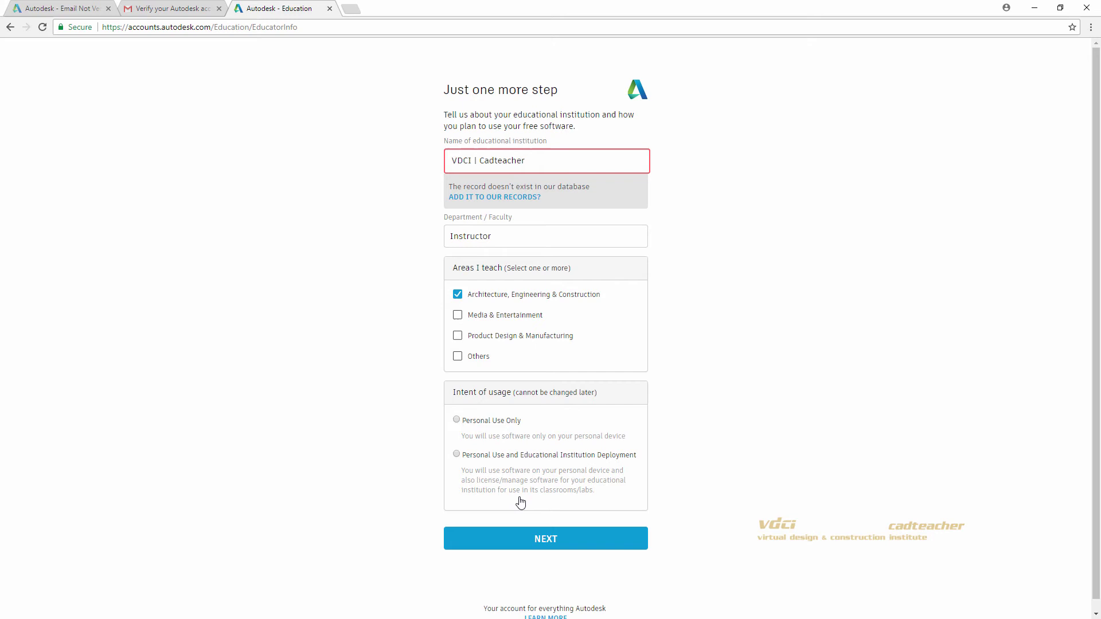
Add 'VDCI | Cadteacher' in San Diego, California as a new institution record
left_click(519, 198)
left_click(519, 142)
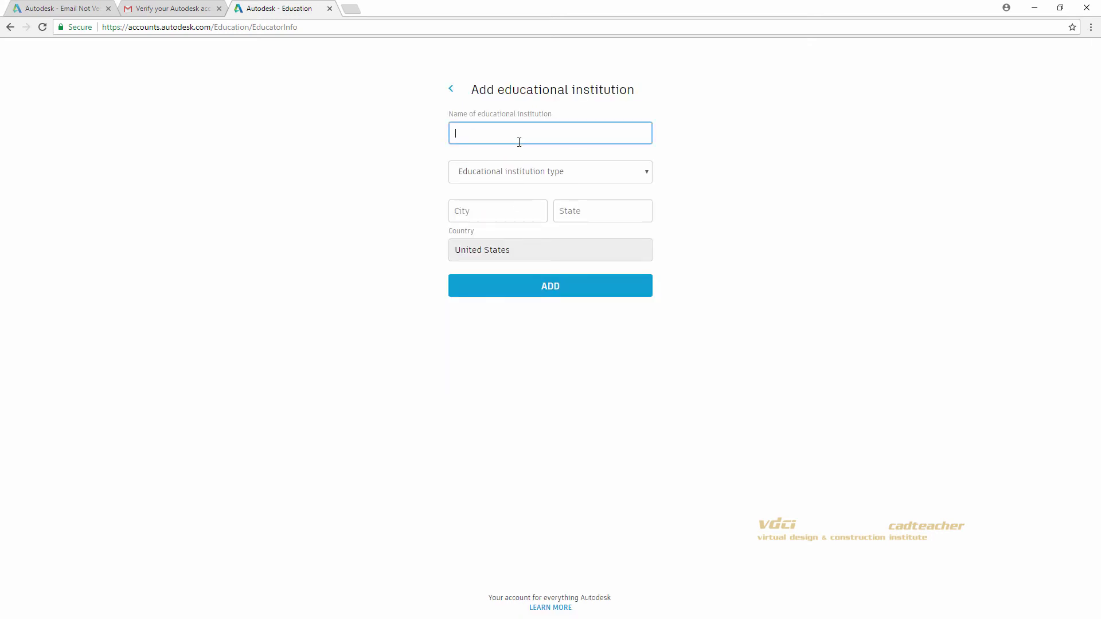
type("VDCI | Cadteacher")
key("Tab")
left_click(491, 210)
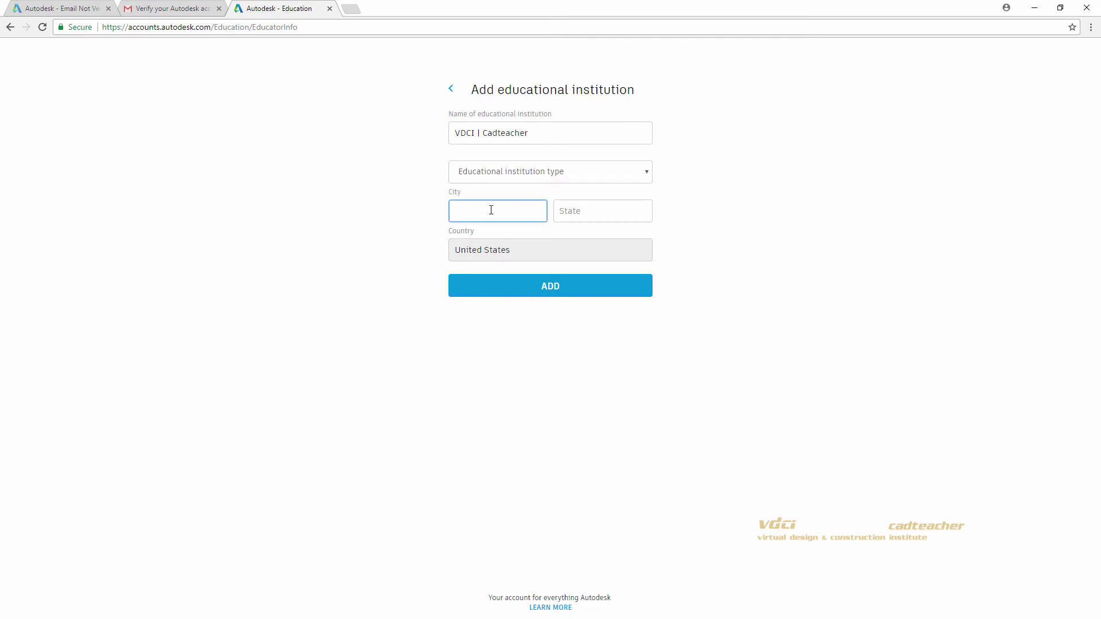
type("San Diego")
key("Tab")
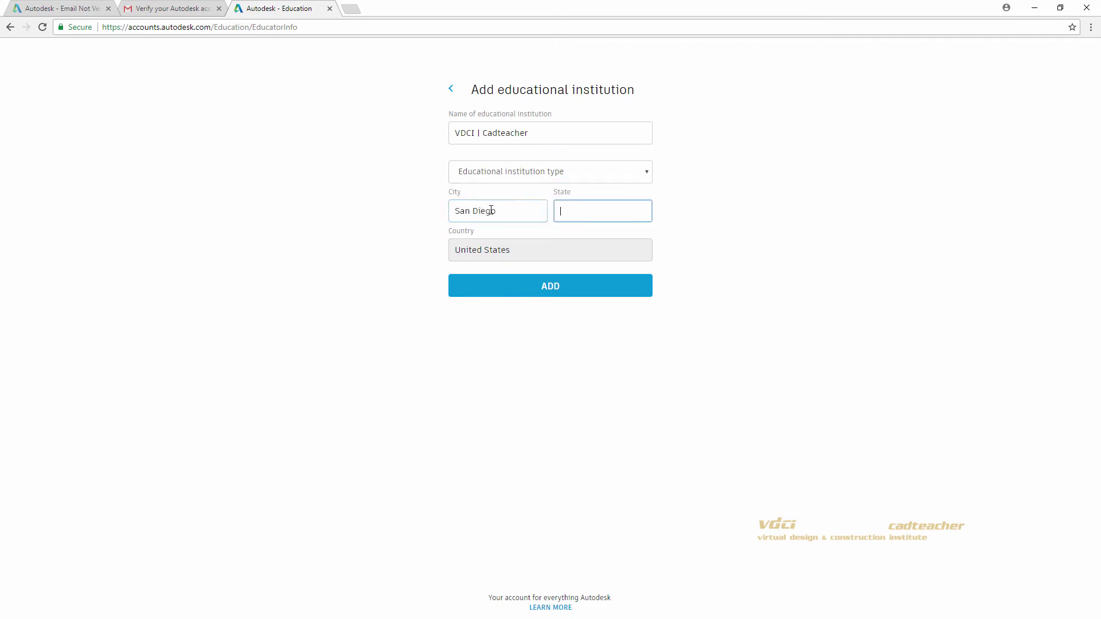
type("California")
left_click(508, 291)
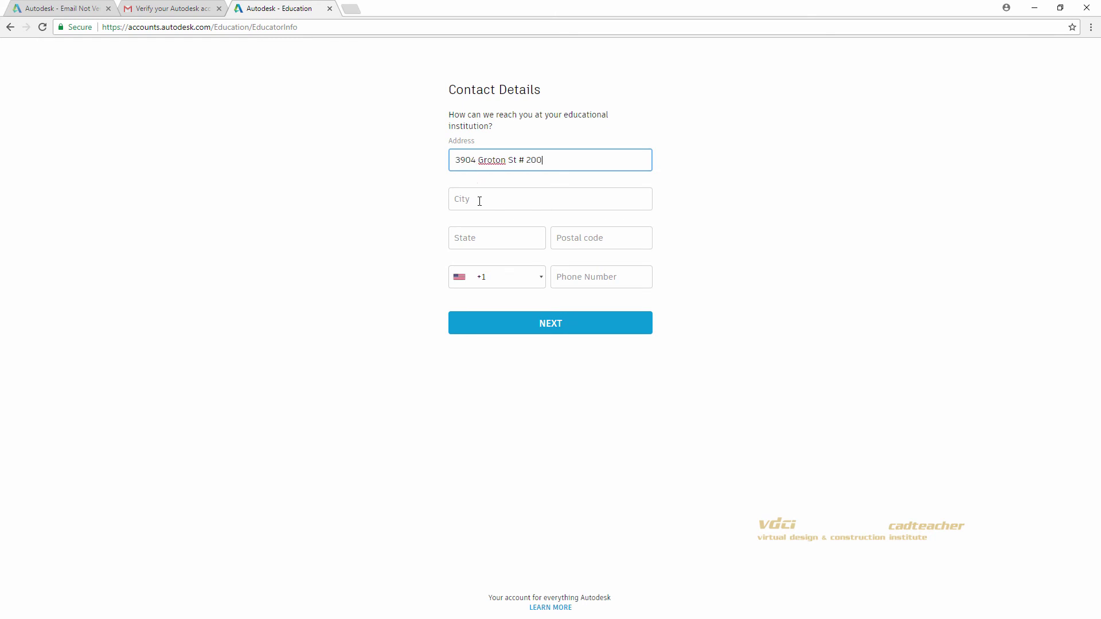
left_click(479, 201)
Fill in the contact address, state, postal code and phone number, and submit
type("San Diego")
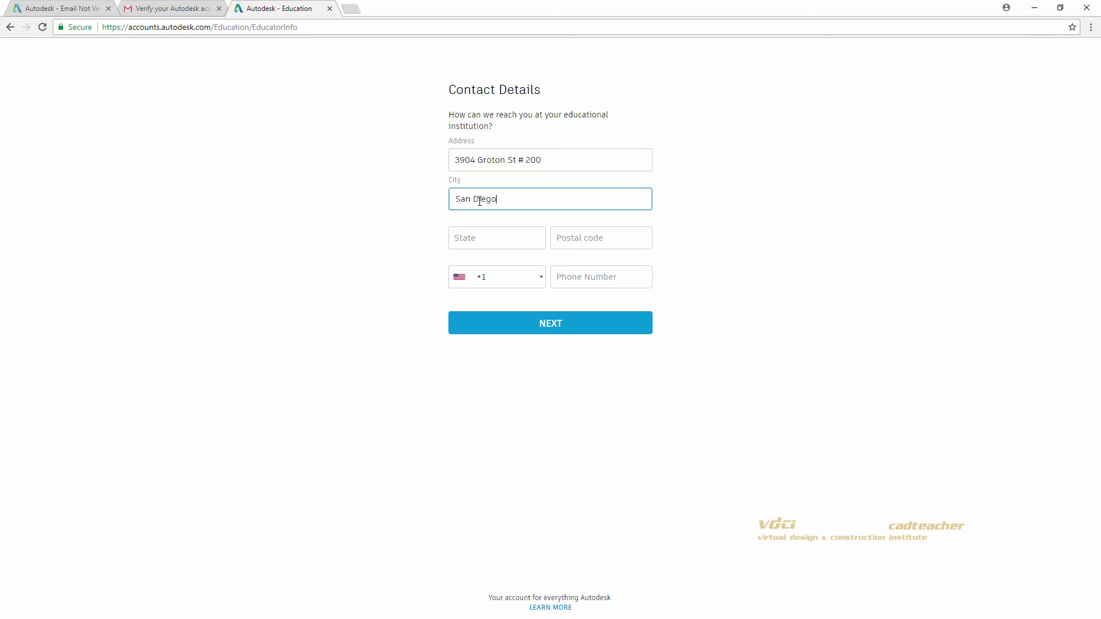
key("Tab")
type("Californ")
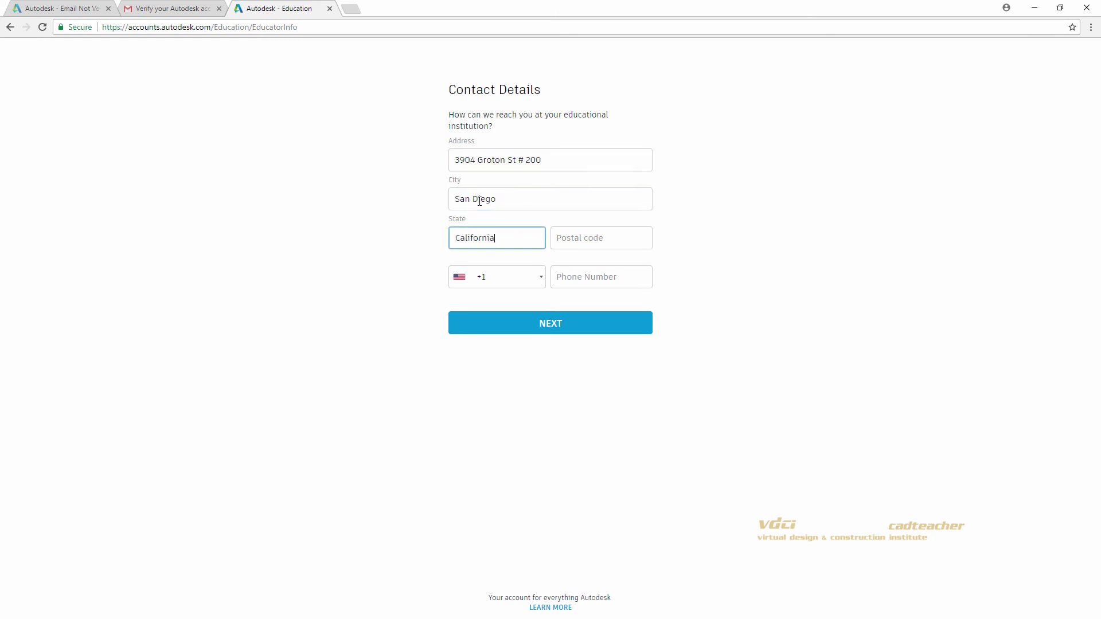
key("Tab")
type("9211")
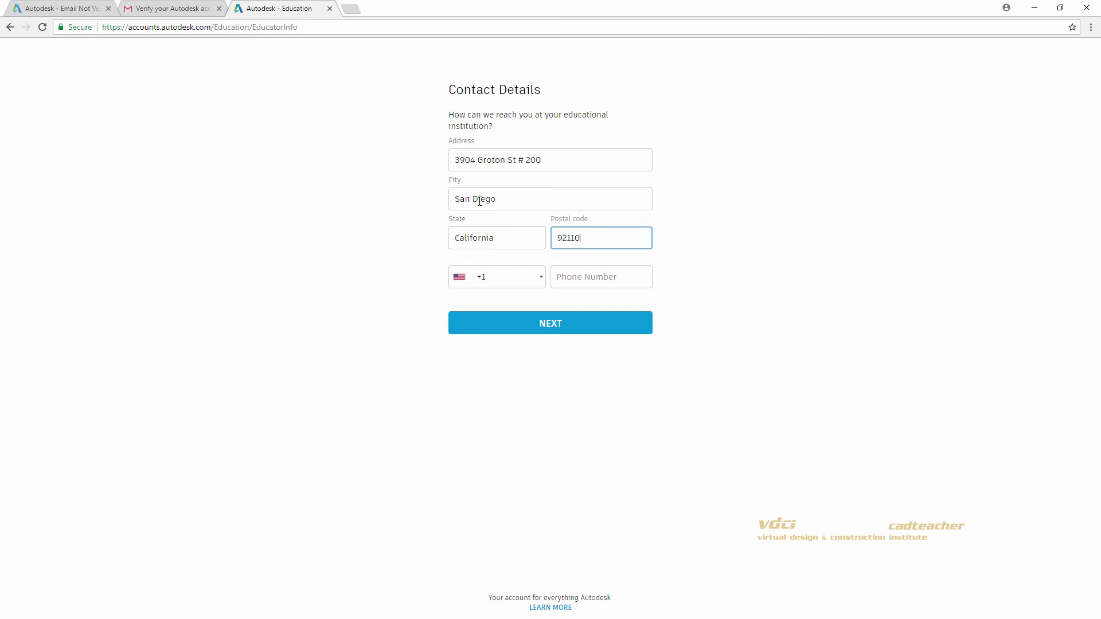
key("Tab")
left_click(560, 280)
left_click(649, 302)
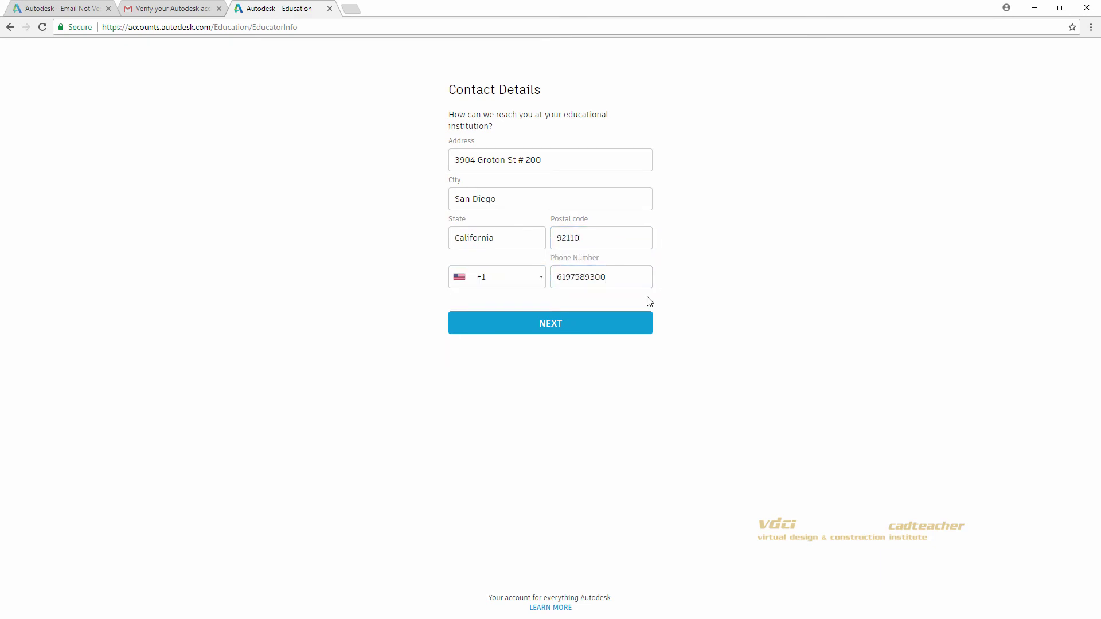
left_click(593, 330)
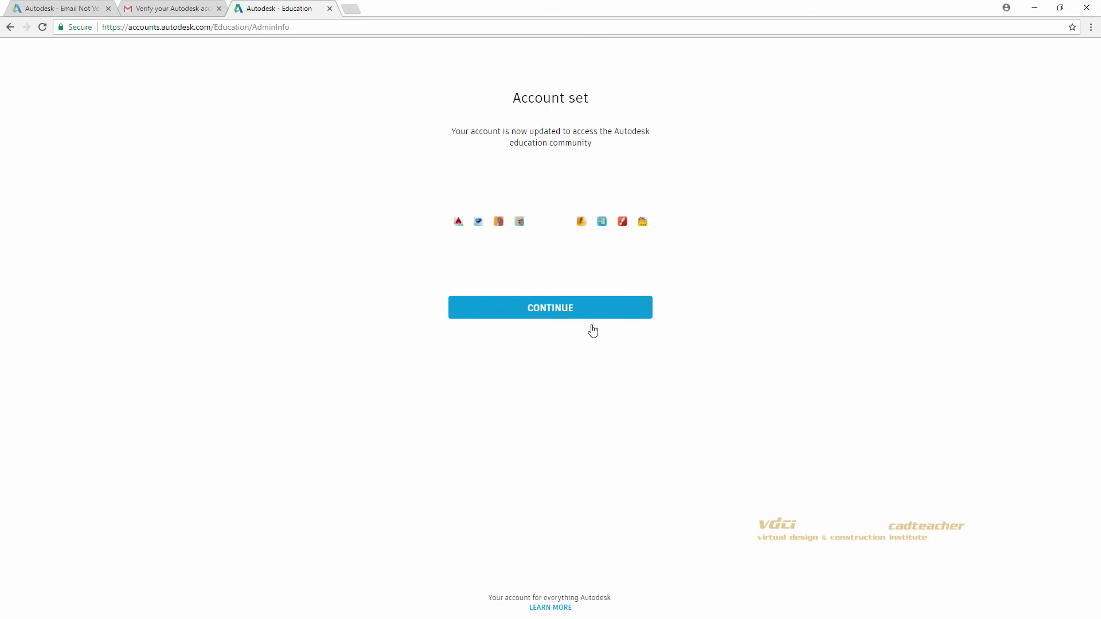
Continue to the Fusion 360 education page and complete the Register step
left_click(590, 312)
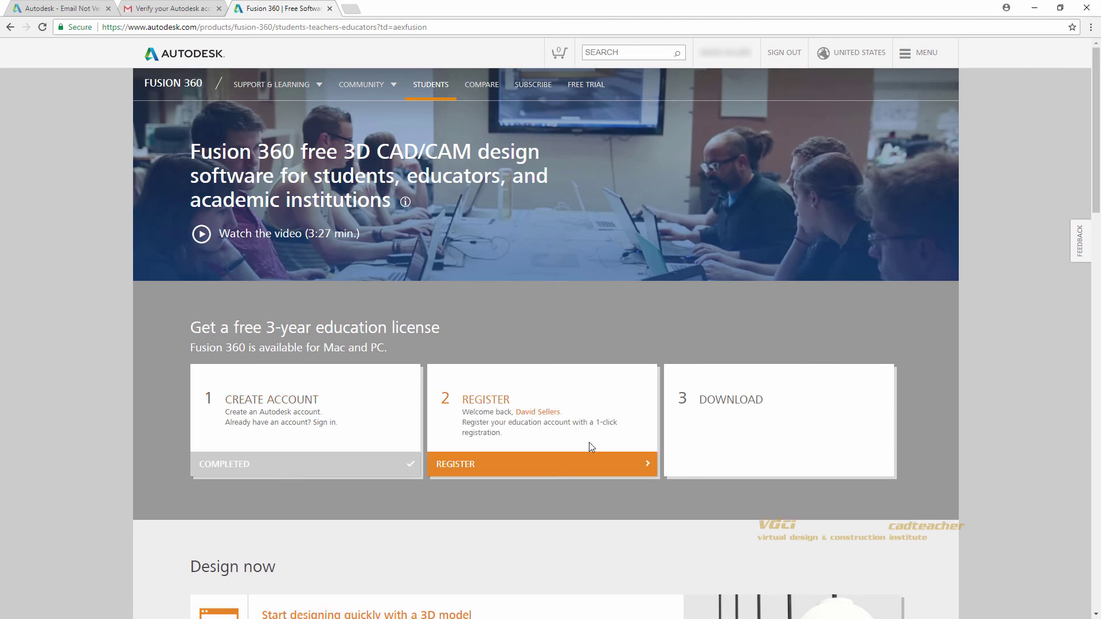
left_click(590, 471)
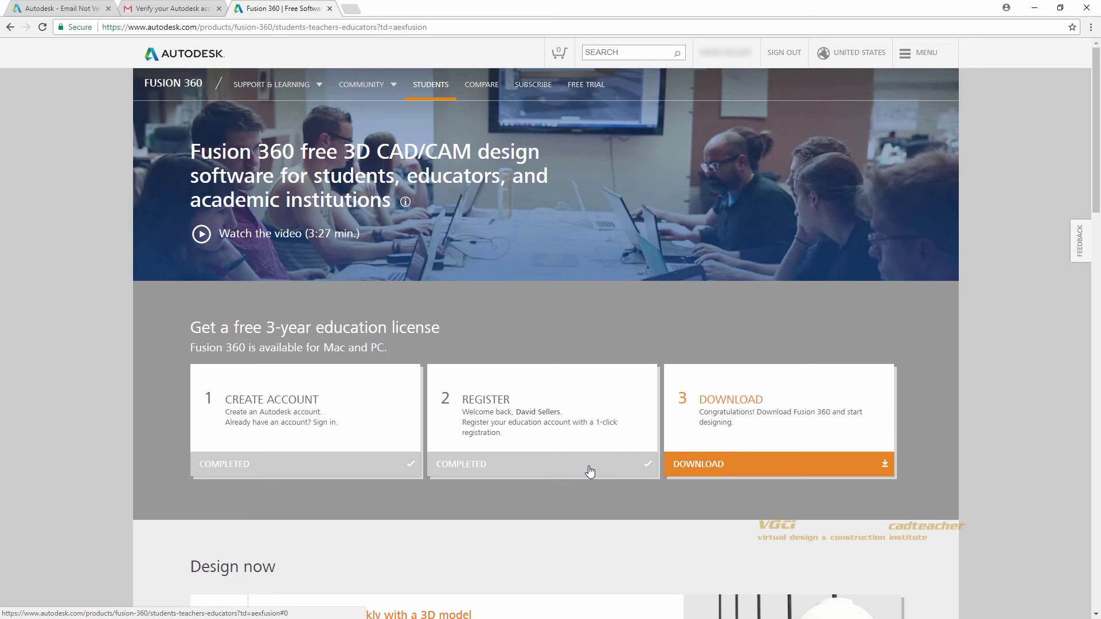
Start the Fusion 360 download from step 3 of the education page
left_click(721, 469)
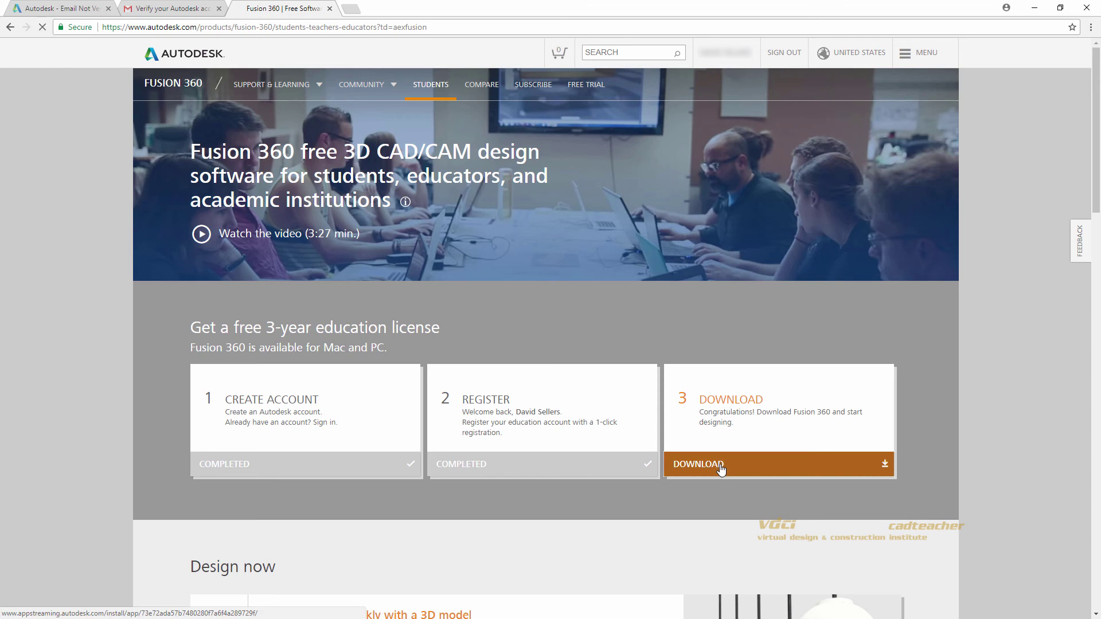